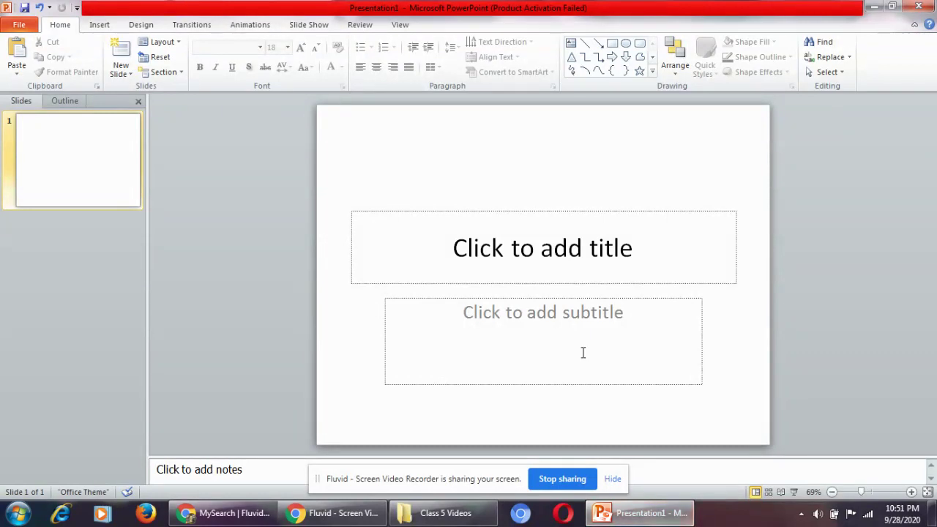
Select the subtitle placeholder on the blank title slide and bring up the Insert ribbon
click(561, 324)
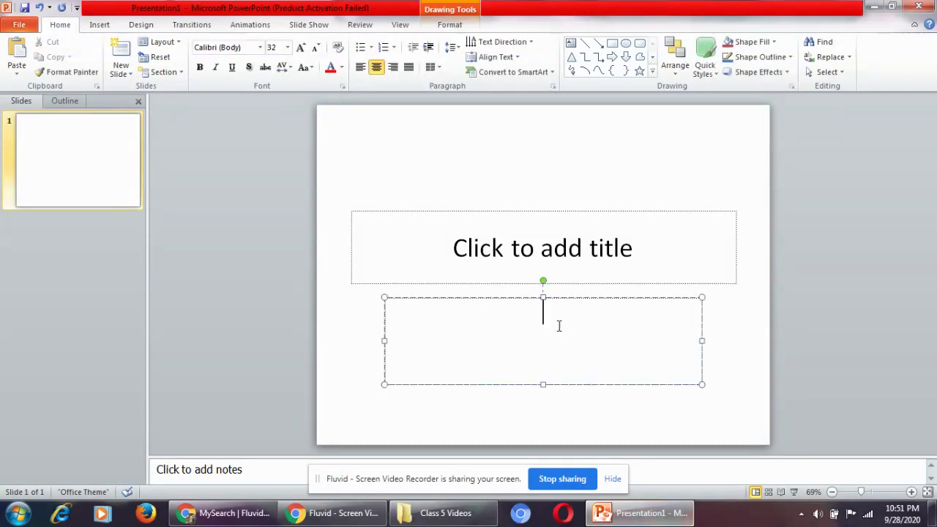
click(102, 25)
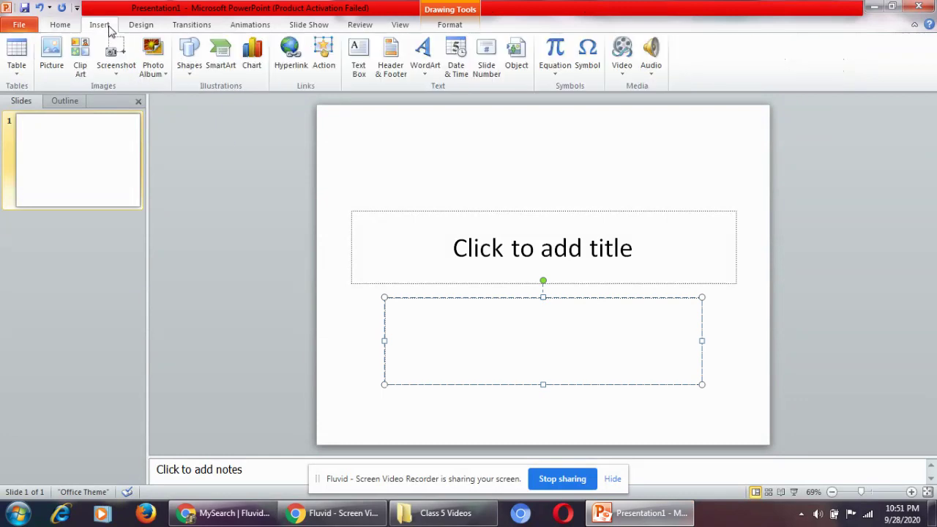
Insert a light-blue reflected WordArt and move it up near the slide top
click(426, 68)
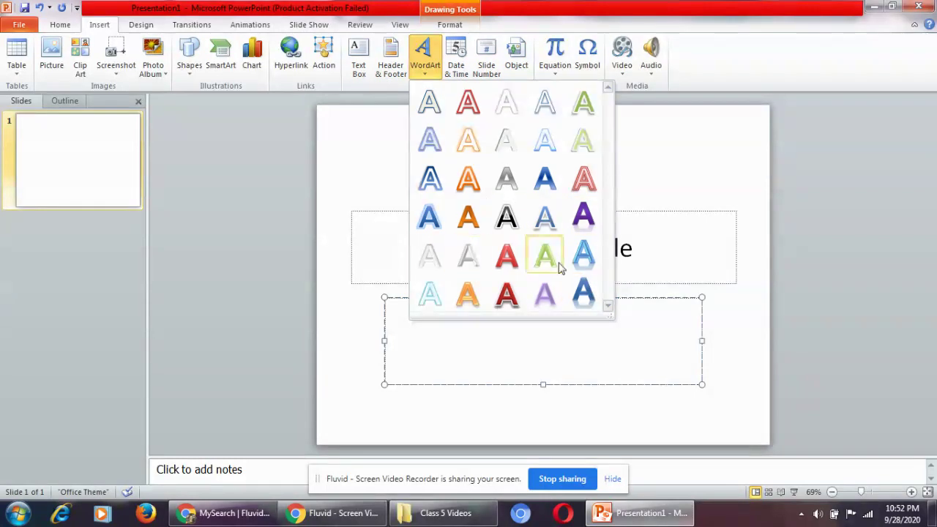
click(583, 253)
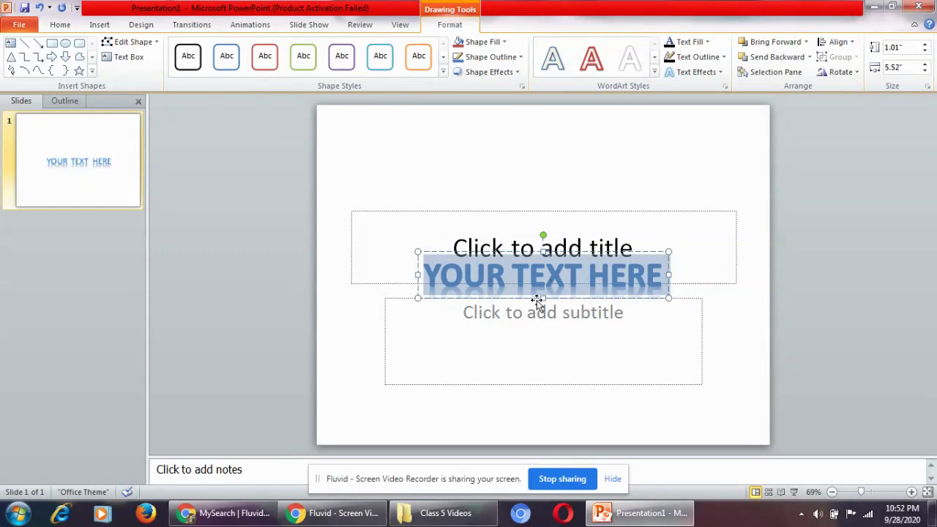
drag(537, 300, 543, 187)
Replace the WordArt placeholder text with COMPUTER
click(534, 164)
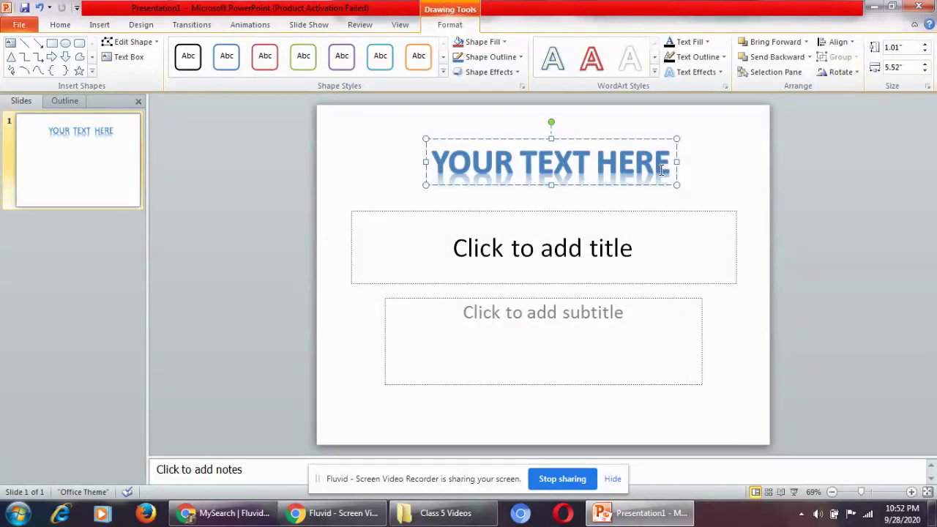
click(671, 167)
key(BackSpace)
key(BackSpace)
key(BackSpace)
key(BackSpace)
key(BackSpace)
key(BackSpace)
key(BackSpace)
key(BackSpace)
key(BackSpace)
key(BackSpace)
key(BackSpace)
key(BackSpace)
key(BackSpace)
key(BackSpace)
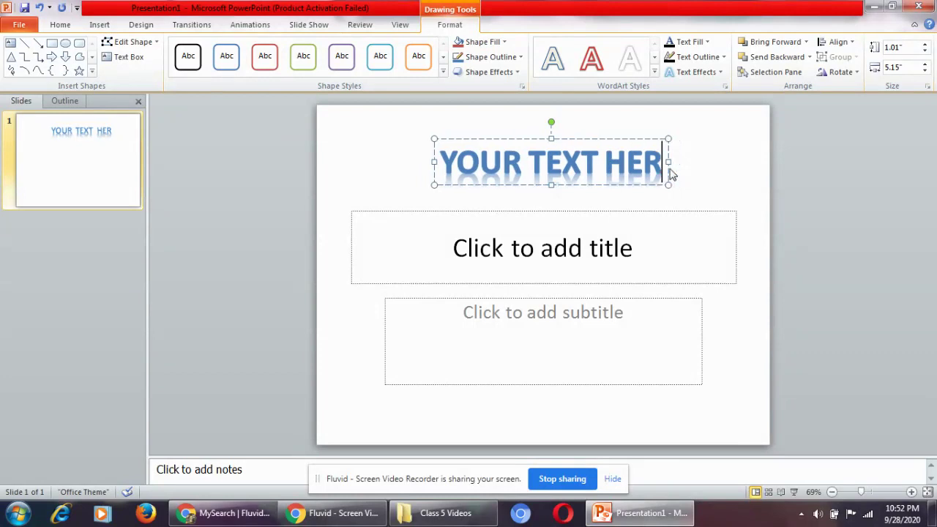
text(COM)
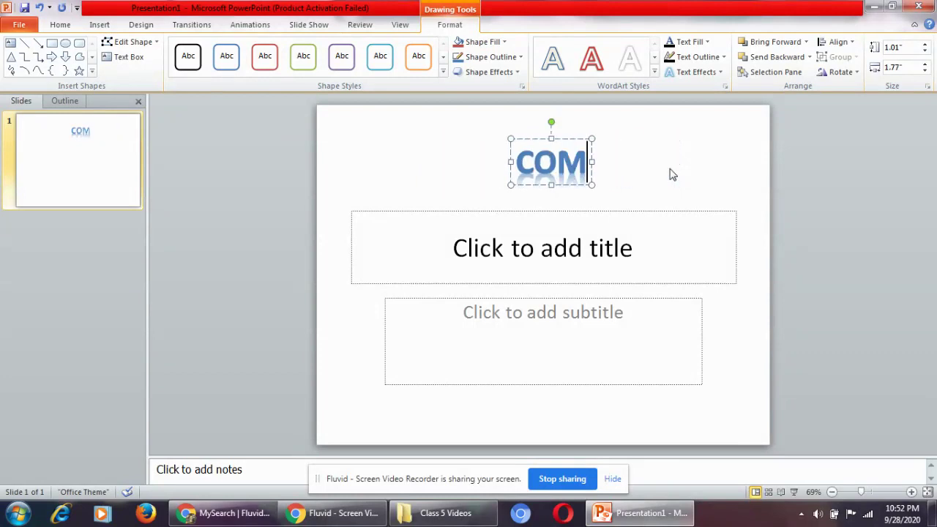
text(PUTER)
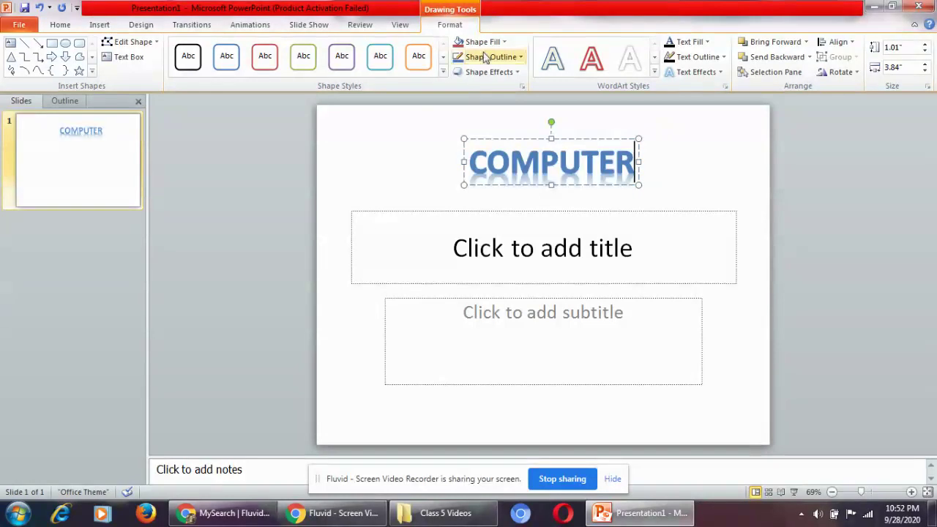
Give the COMPUTER WordArt box a yellow fill and a red outline
click(505, 42)
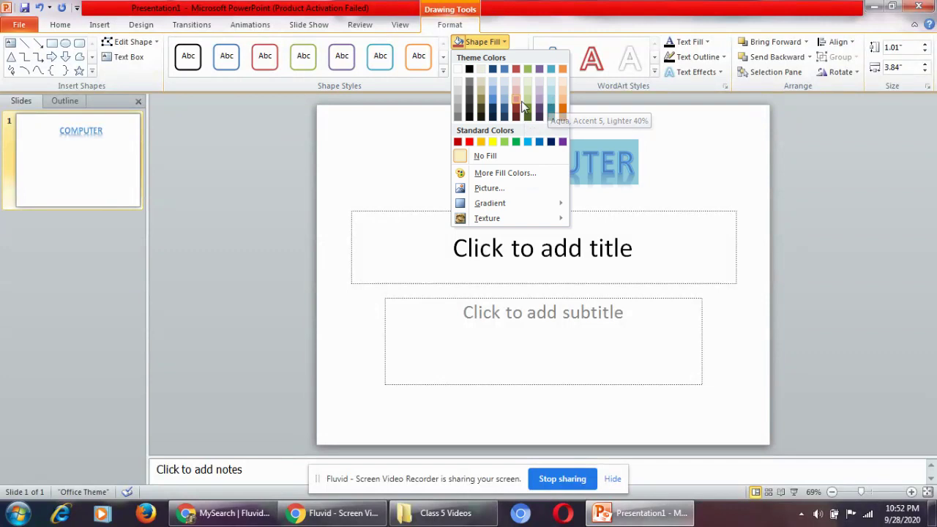
click(492, 142)
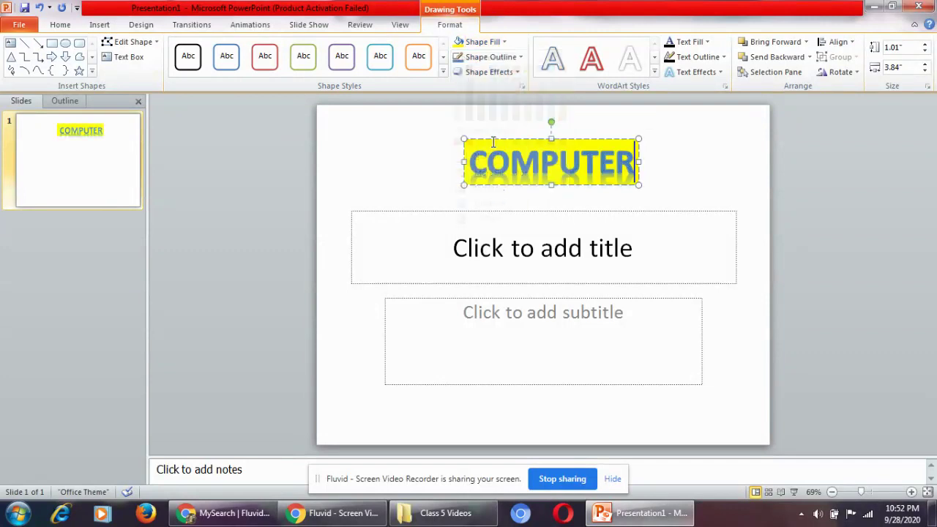
click(520, 57)
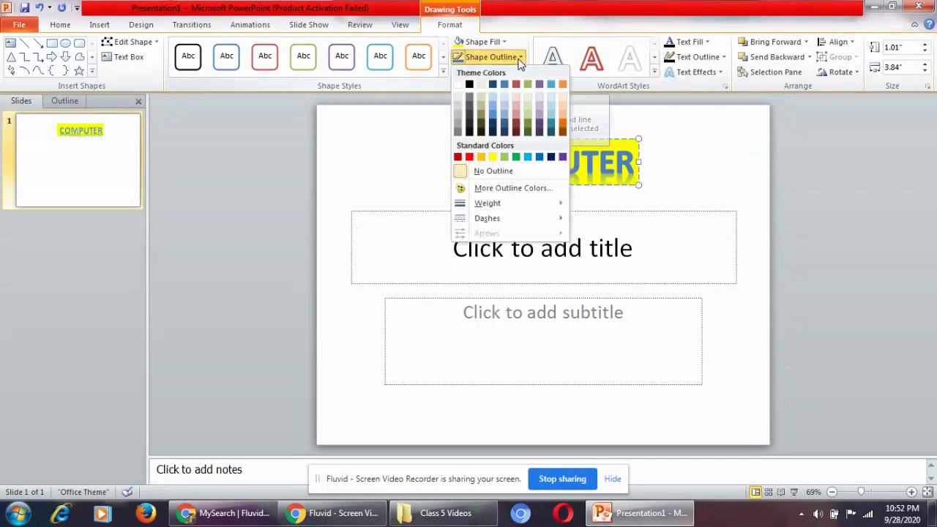
click(469, 157)
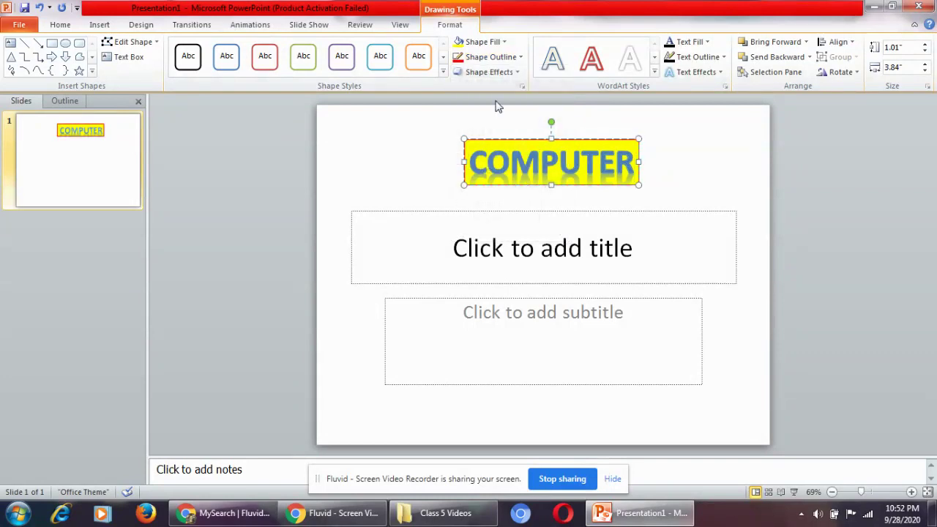
Add a reddish glow shape effect around the WordArt box
click(518, 72)
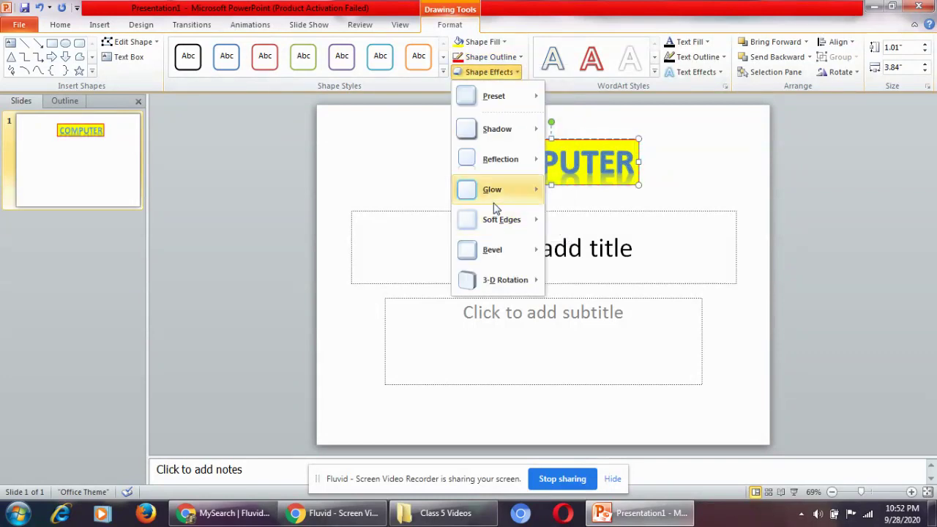
mouse_move(496, 193)
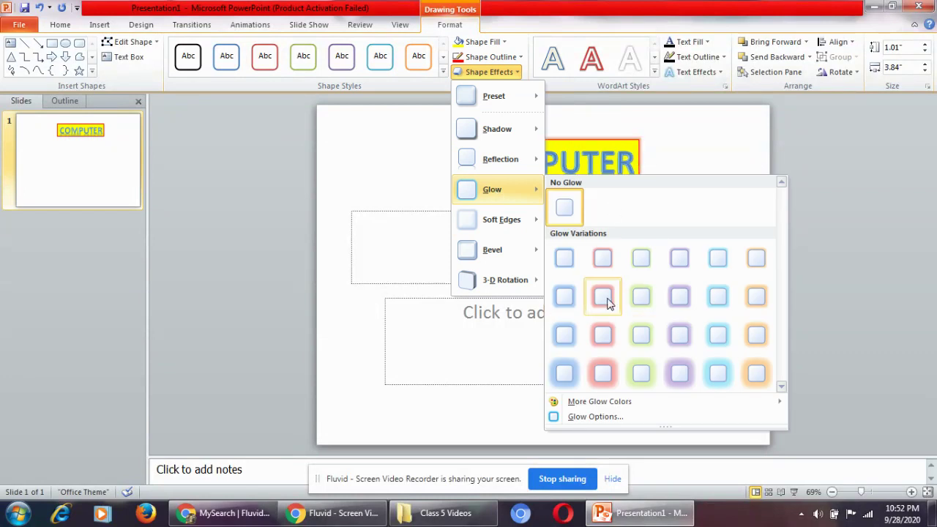
click(601, 338)
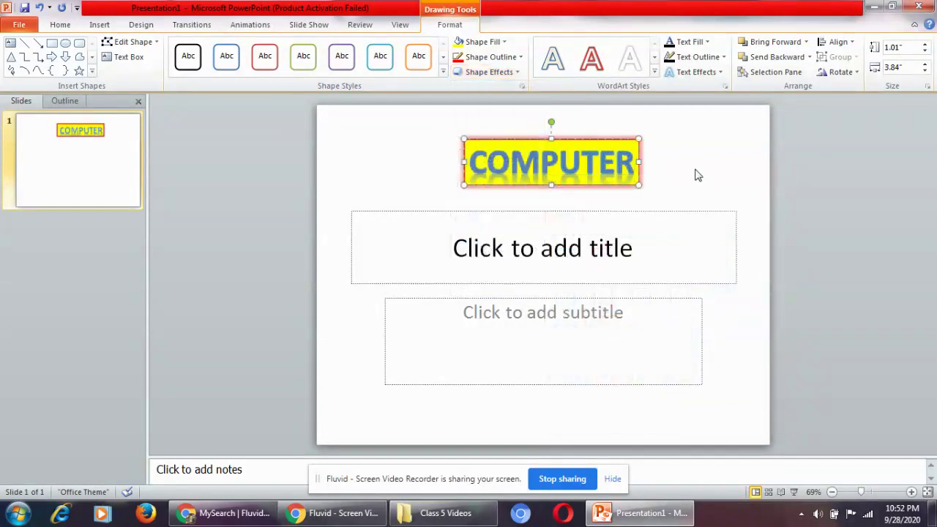
click(706, 42)
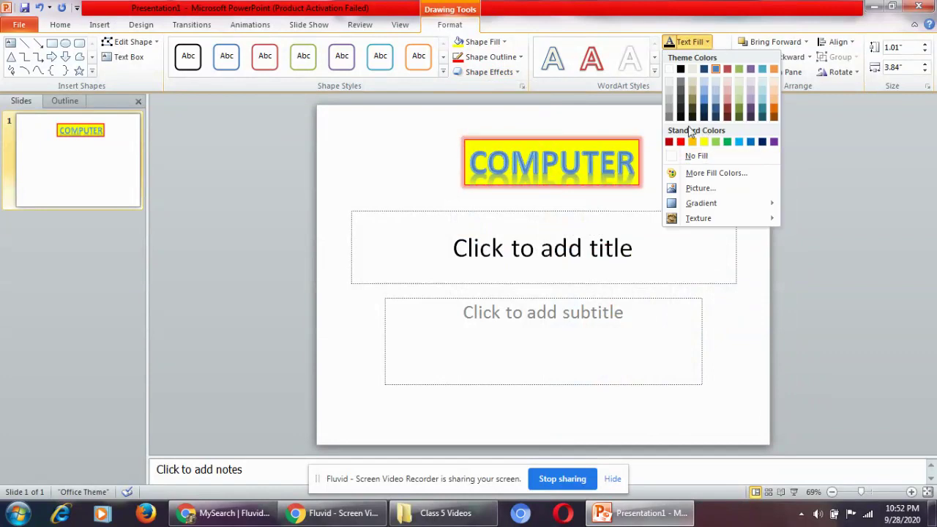
Colour the COMPUTER letters red with an orange text outline
click(680, 143)
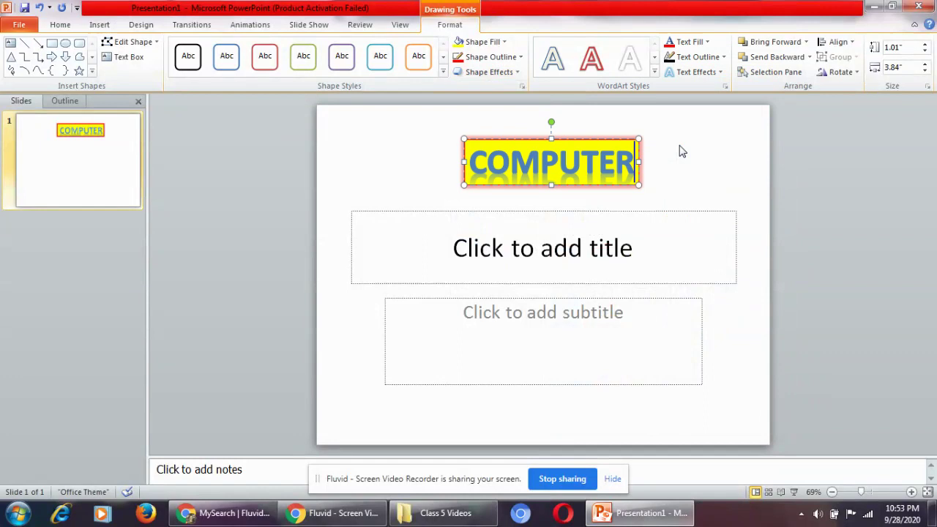
click(724, 58)
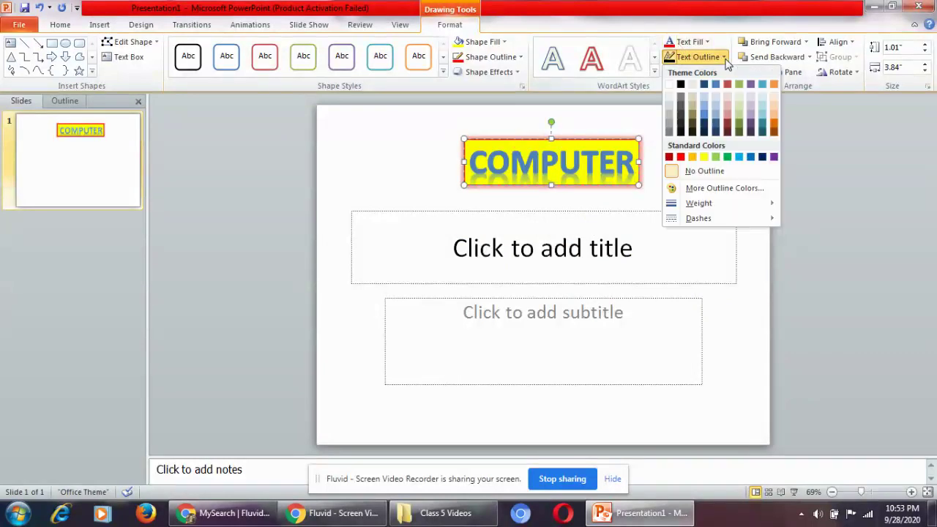
click(725, 130)
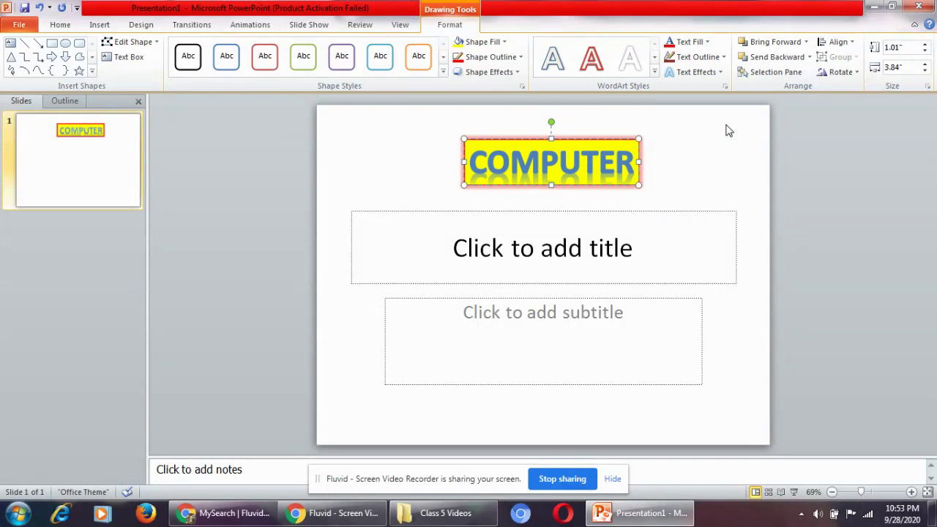
Apply a glow text effect to the COMPUTER letters
click(721, 73)
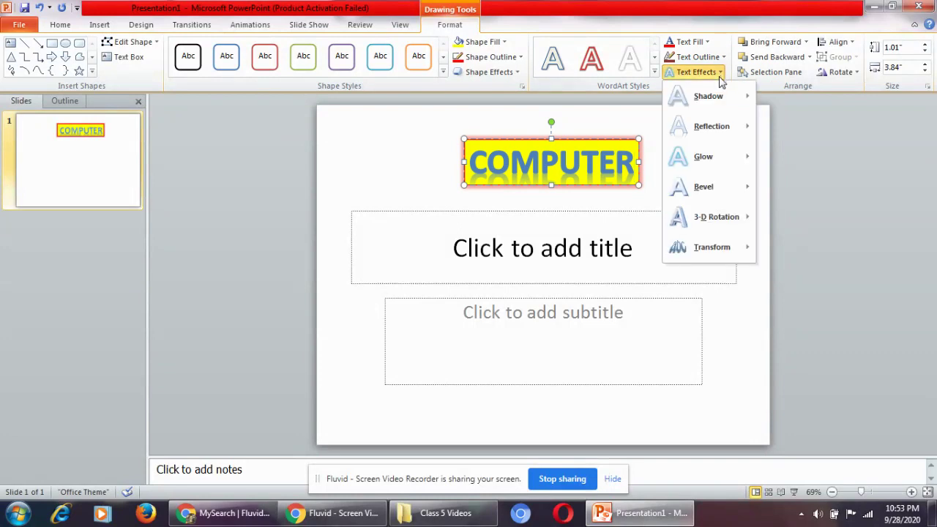
mouse_move(681, 157)
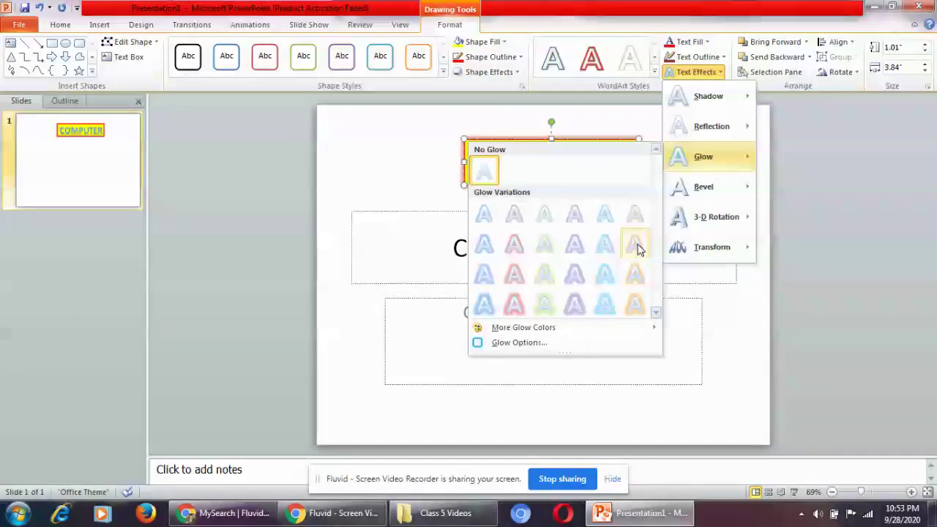
click(515, 304)
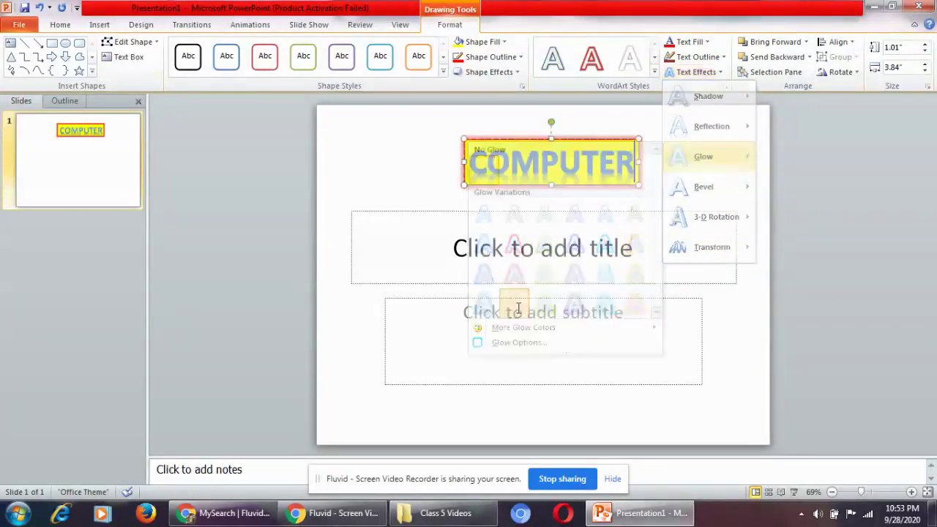
click(355, 235)
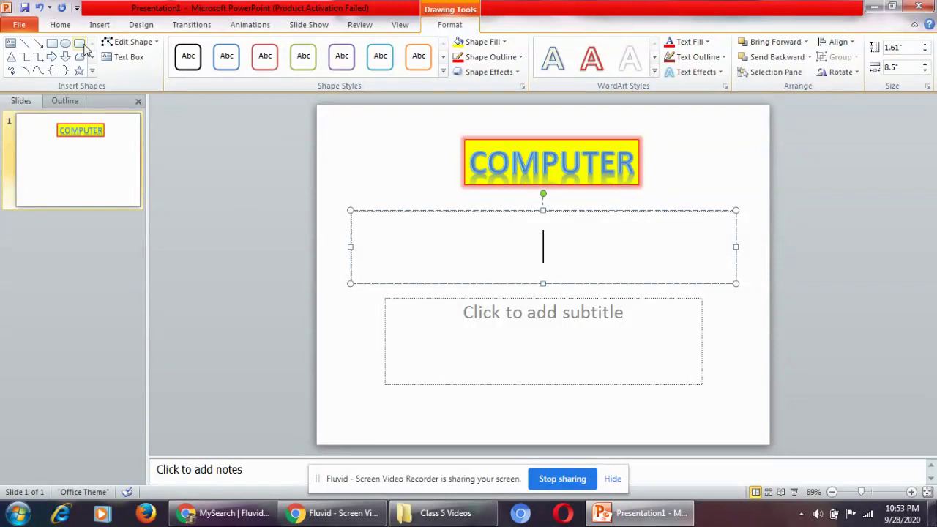
Search clip art for EARTH and insert the red globe picture onto the slide
click(103, 26)
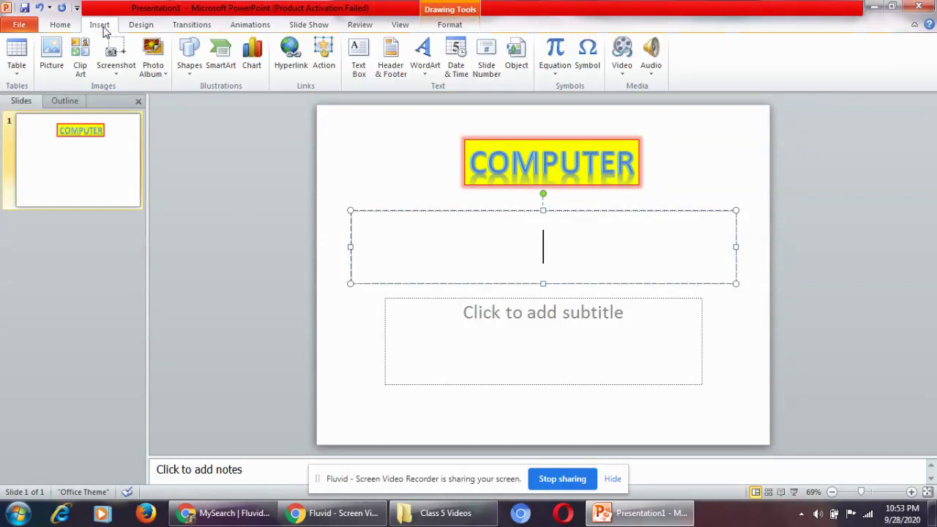
click(84, 69)
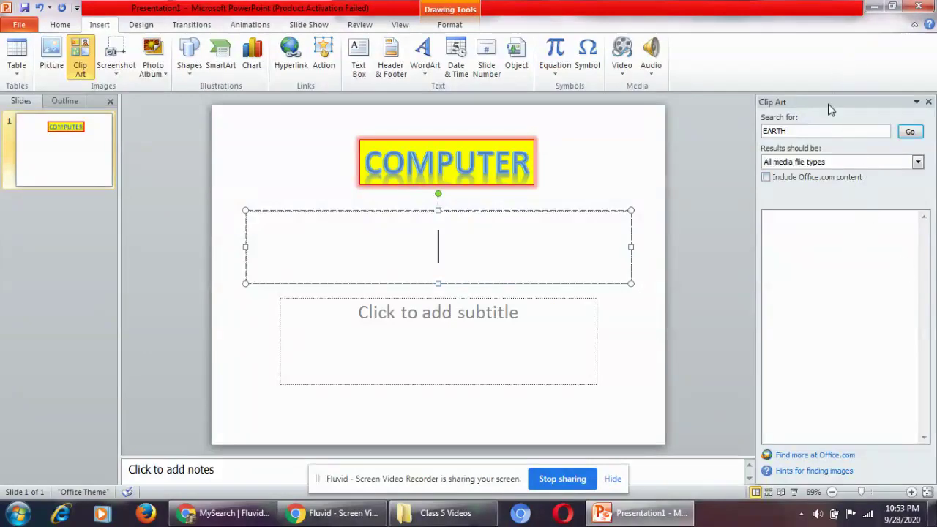
click(823, 131)
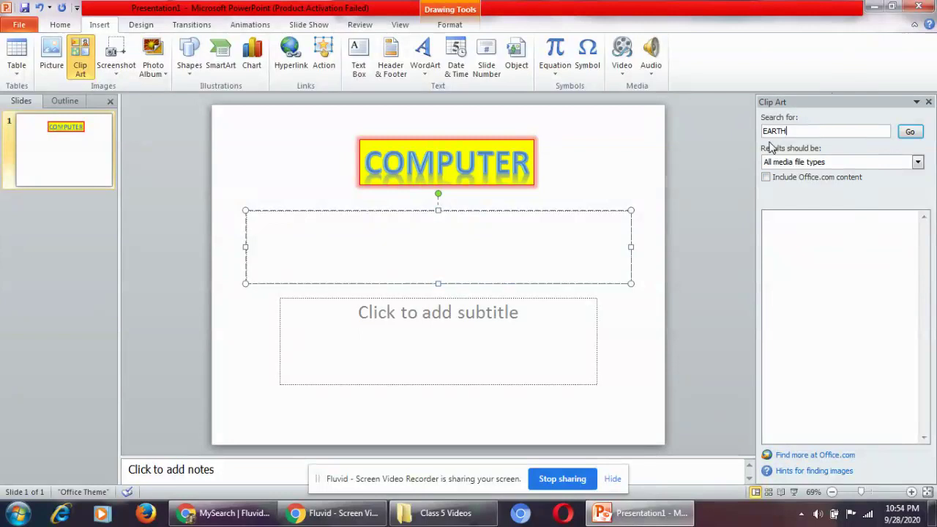
click(913, 135)
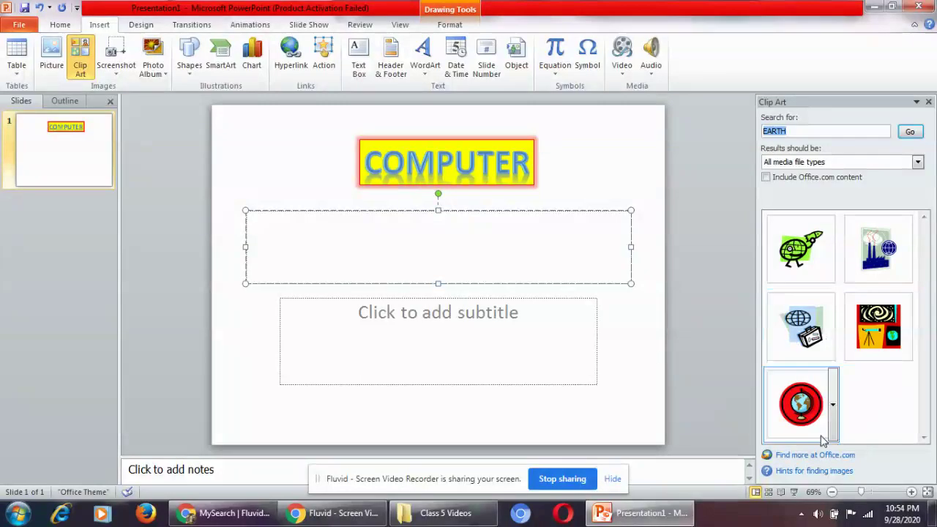
click(796, 410)
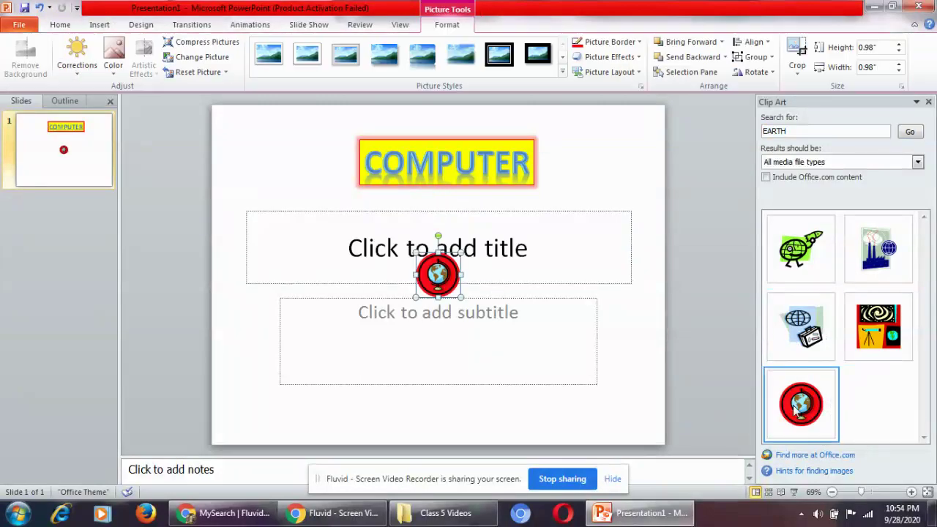
Enlarge the globe to 3.24 inches, rotate it about 45°, and move it top-left beside COMPUTER
drag(461, 298, 563, 360)
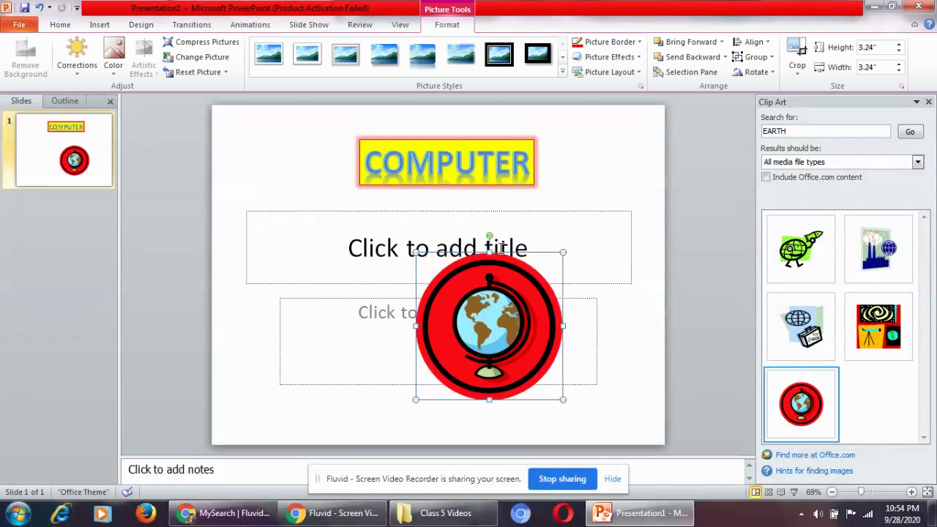
drag(490, 236, 424, 262)
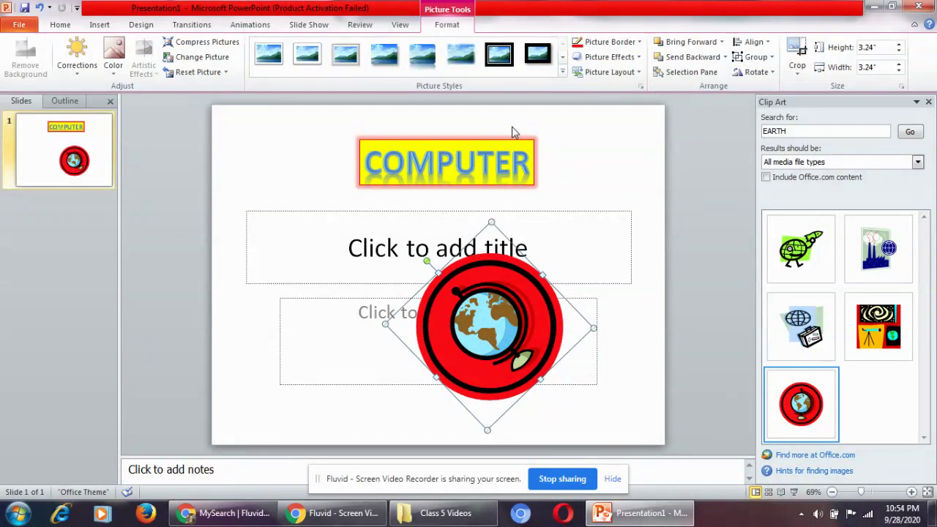
drag(515, 292, 320, 152)
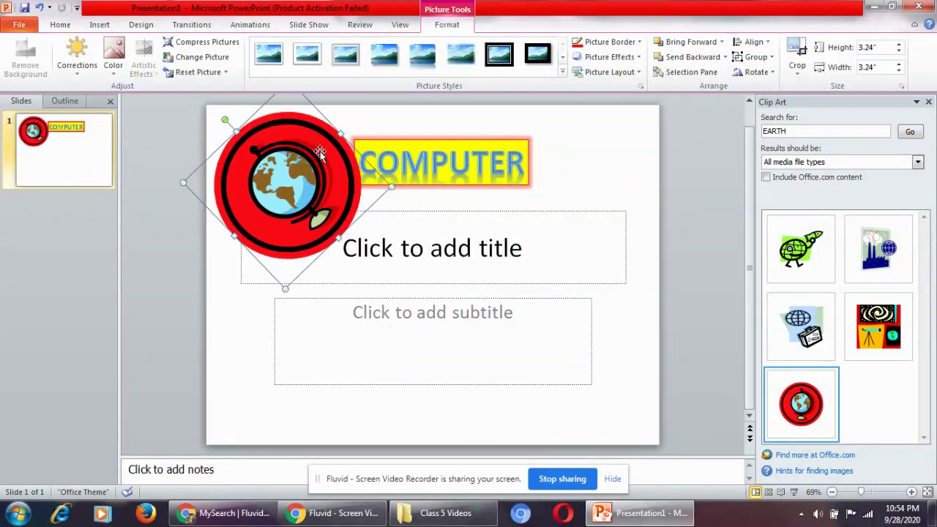
click(474, 285)
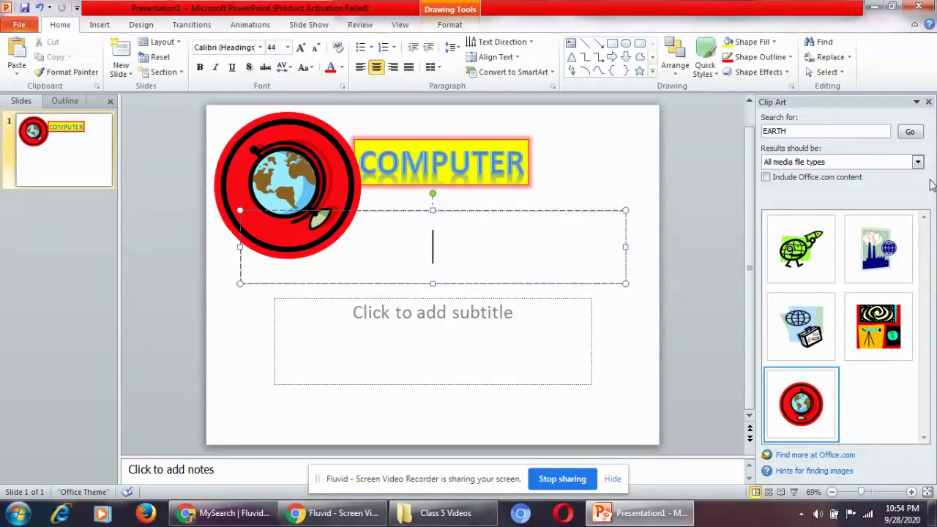
Close the Clip Art pane and draw an isosceles triangle at the slide's top right
click(929, 103)
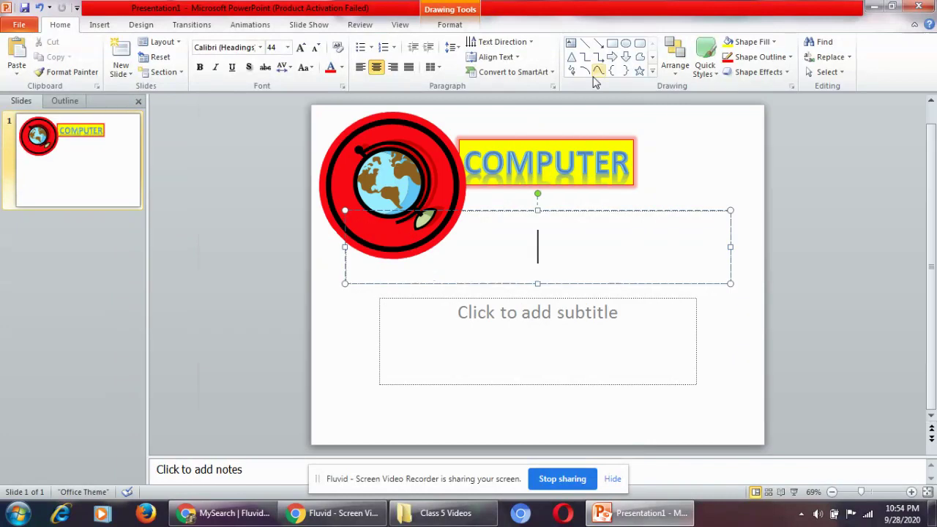
click(100, 25)
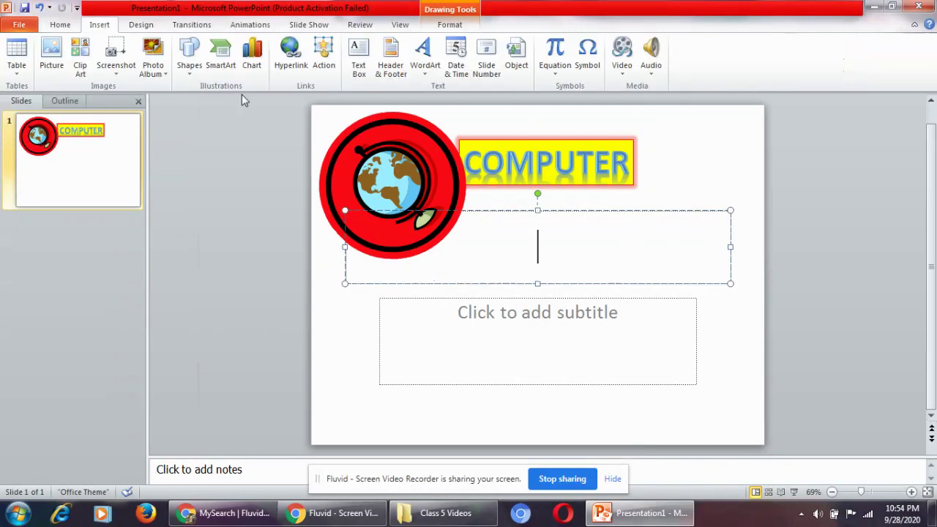
click(189, 63)
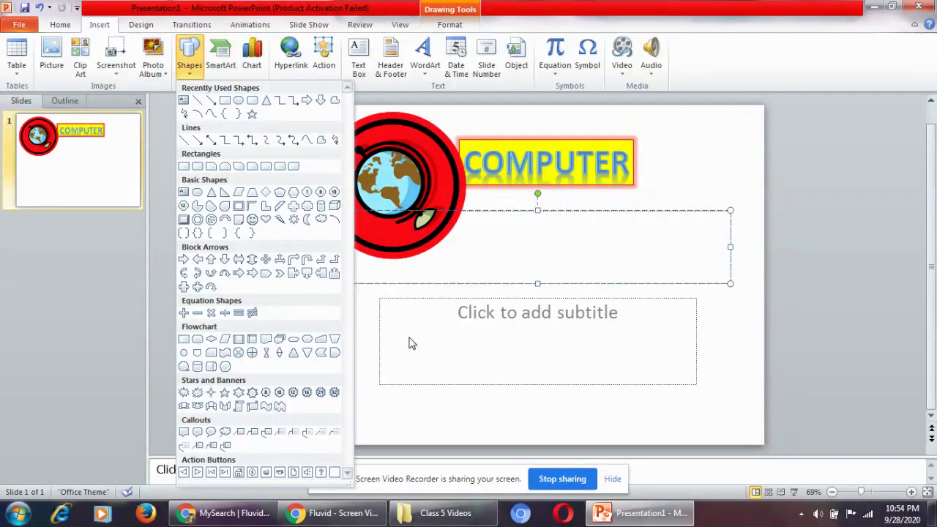
click(267, 101)
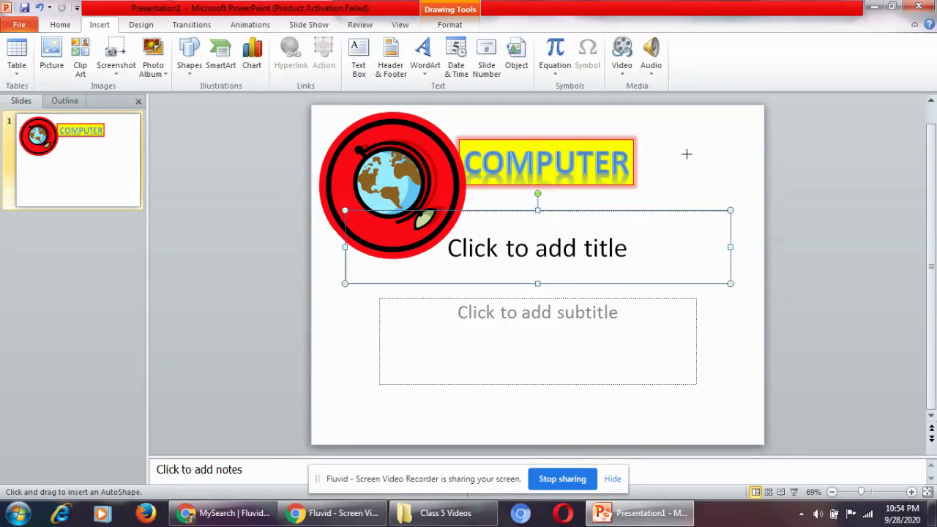
mouse_move(685, 154)
mouse_down()
mouse_move(715, 210)
mouse_move(829, 260)
mouse_up()
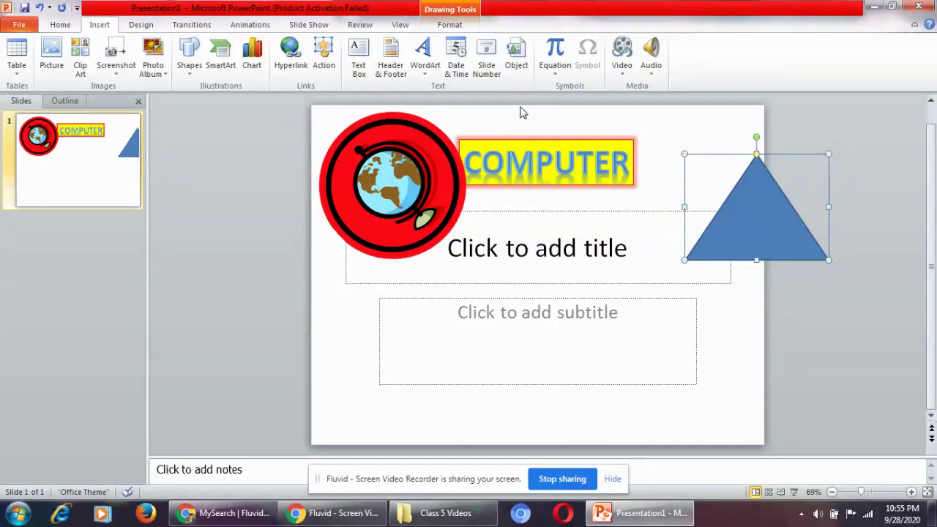
Try light-blue and purple shape styles, then fill the triangle with red
click(453, 28)
click(389, 68)
click(342, 55)
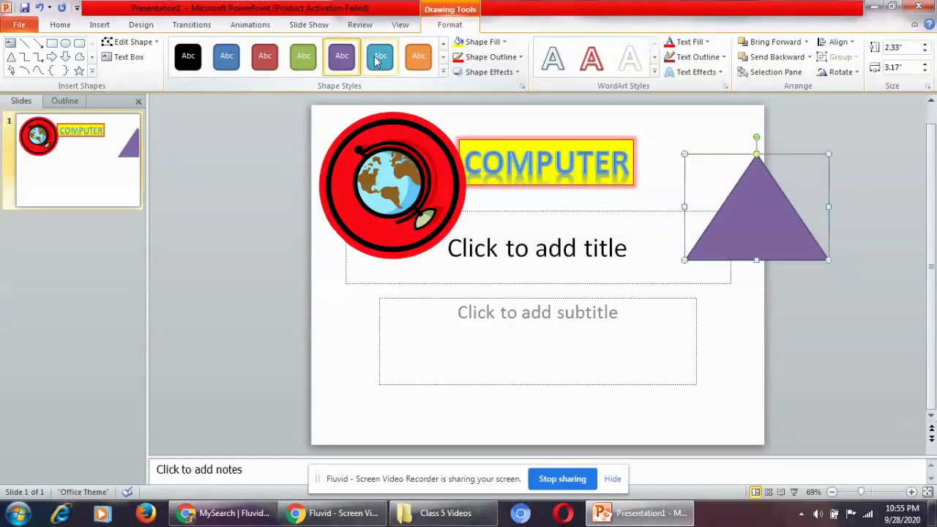
click(505, 45)
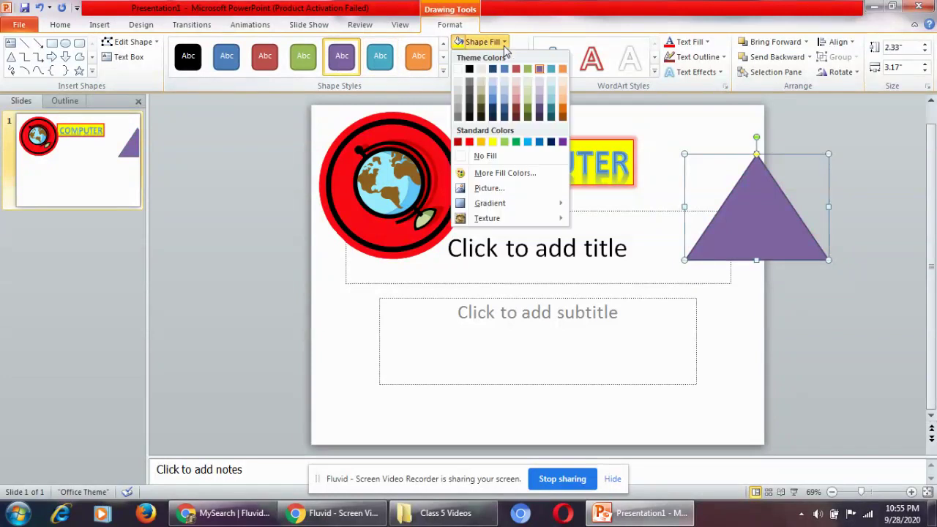
click(470, 142)
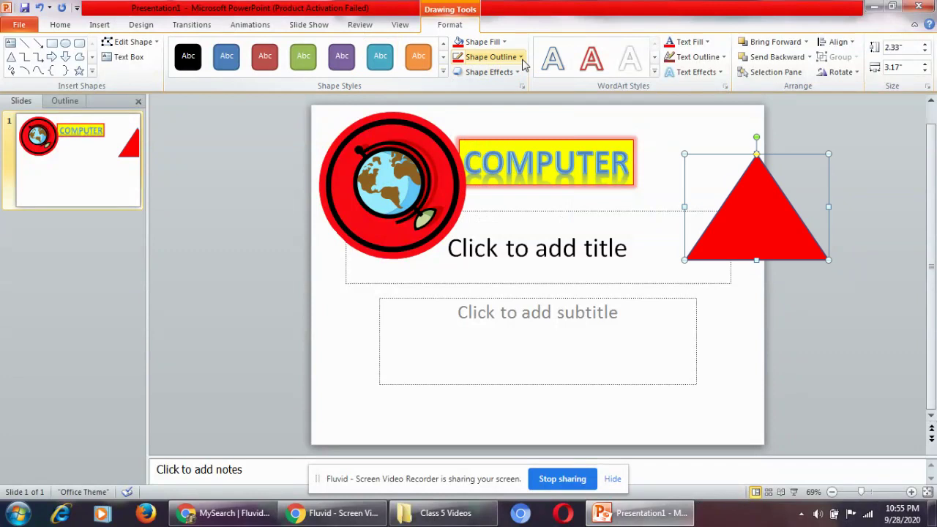
Give the triangle a blue outline and a red glow
click(489, 57)
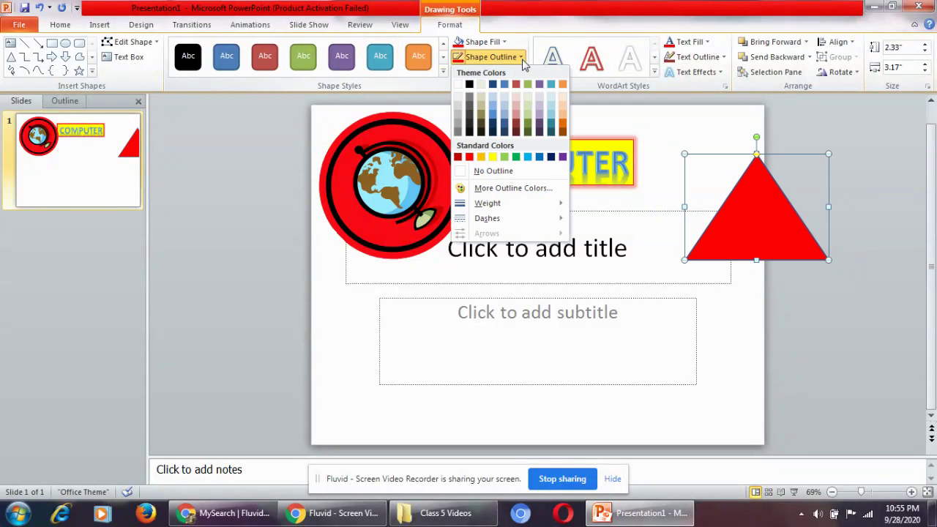
click(527, 158)
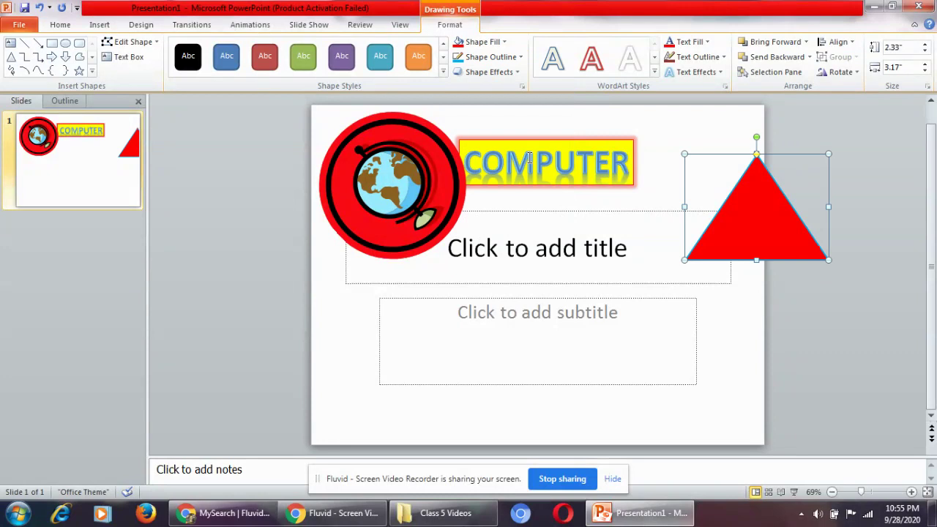
click(517, 75)
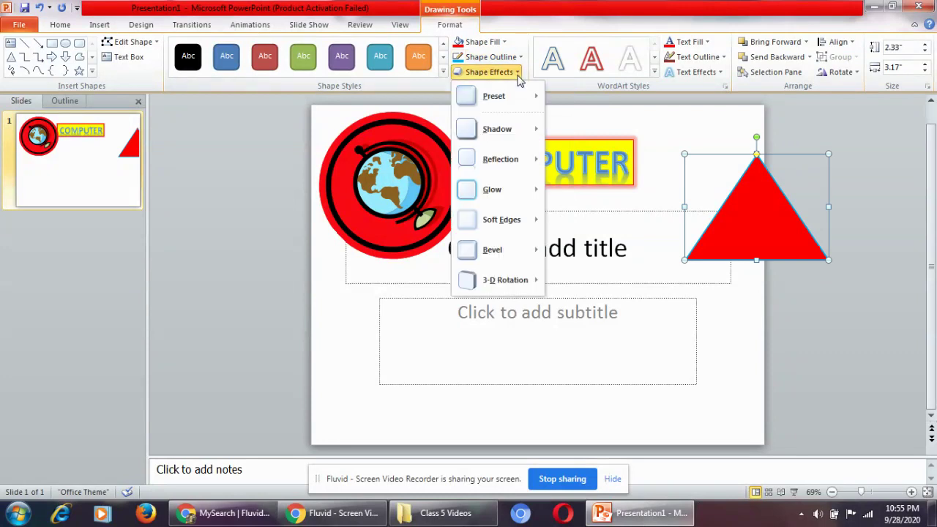
mouse_move(515, 197)
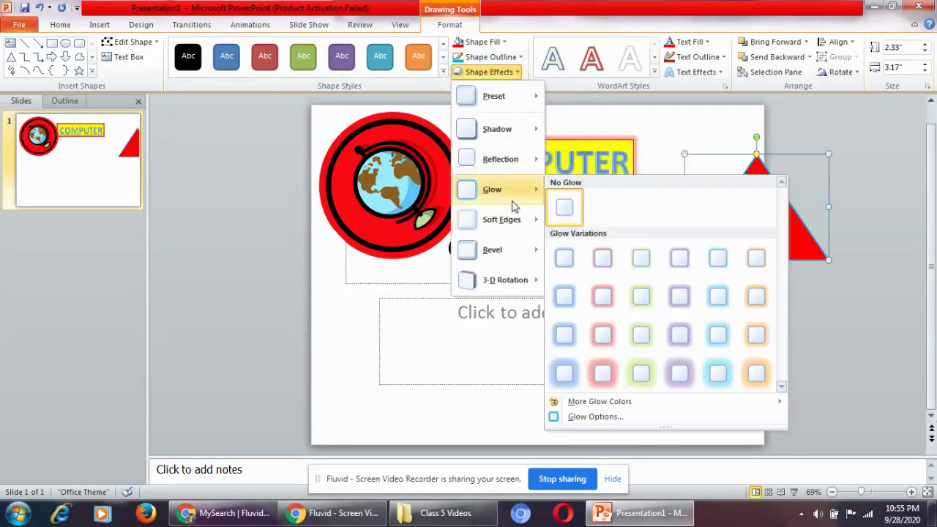
click(608, 339)
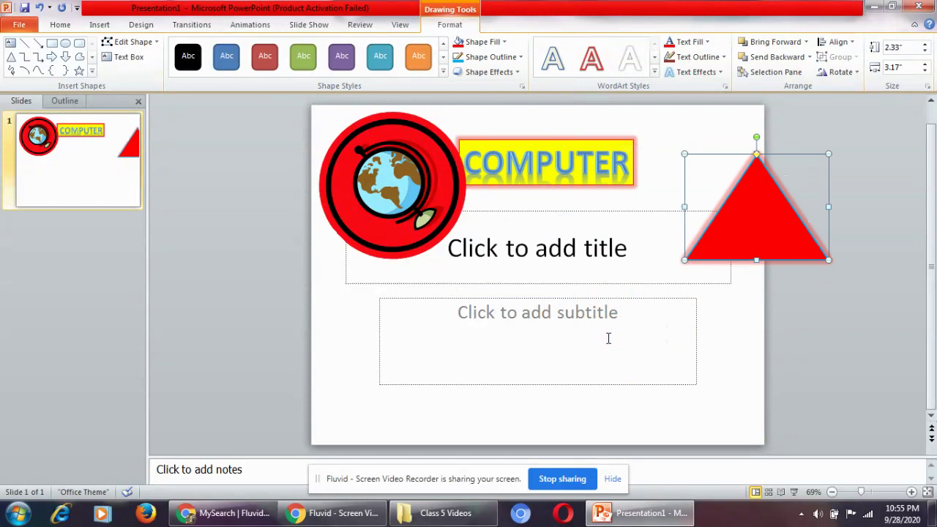
click(608, 338)
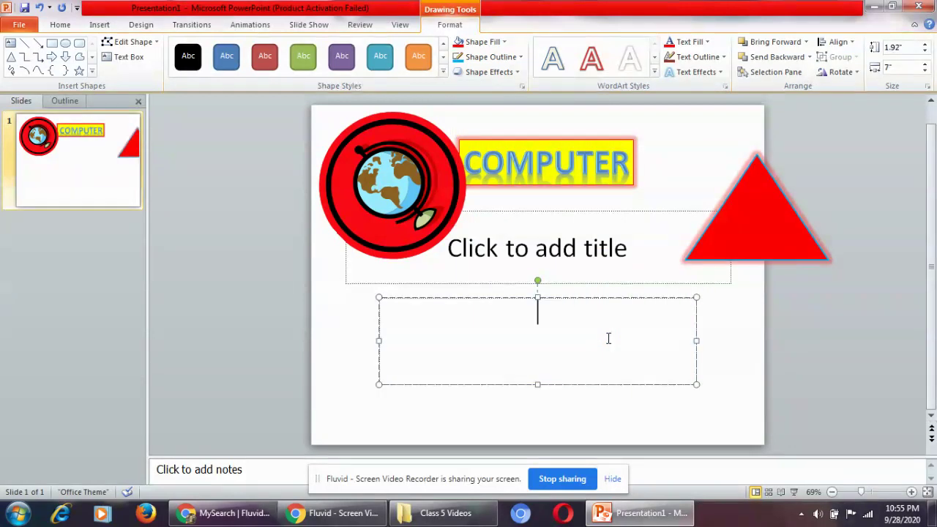